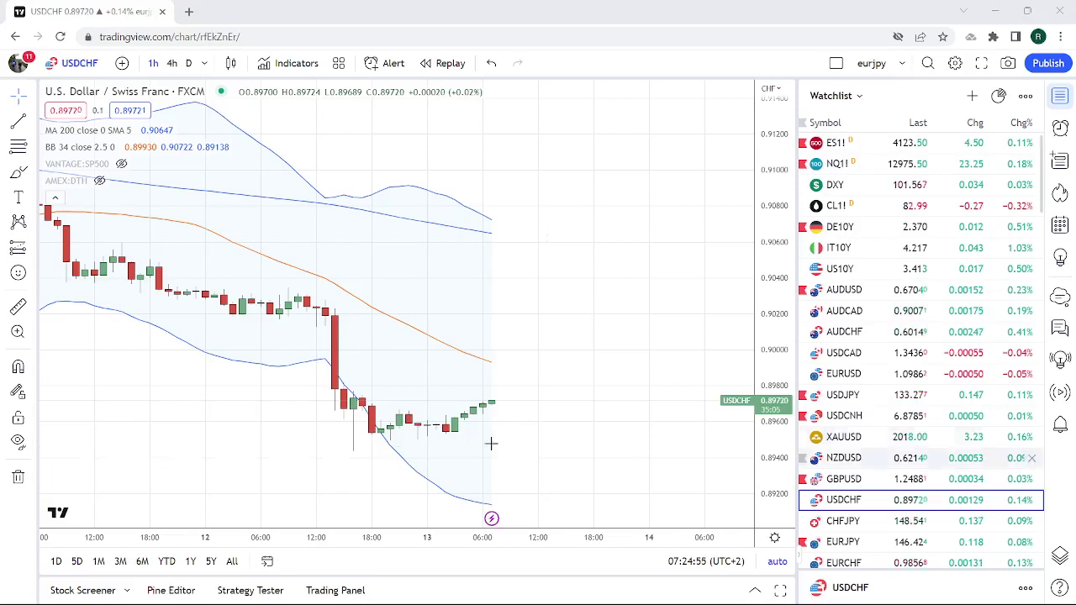
- Pan back over earlier USDCHF days, then switch the chart to ES1! S&P 500 E-mini futures
left_click_drag(465, 286, 593, 319)
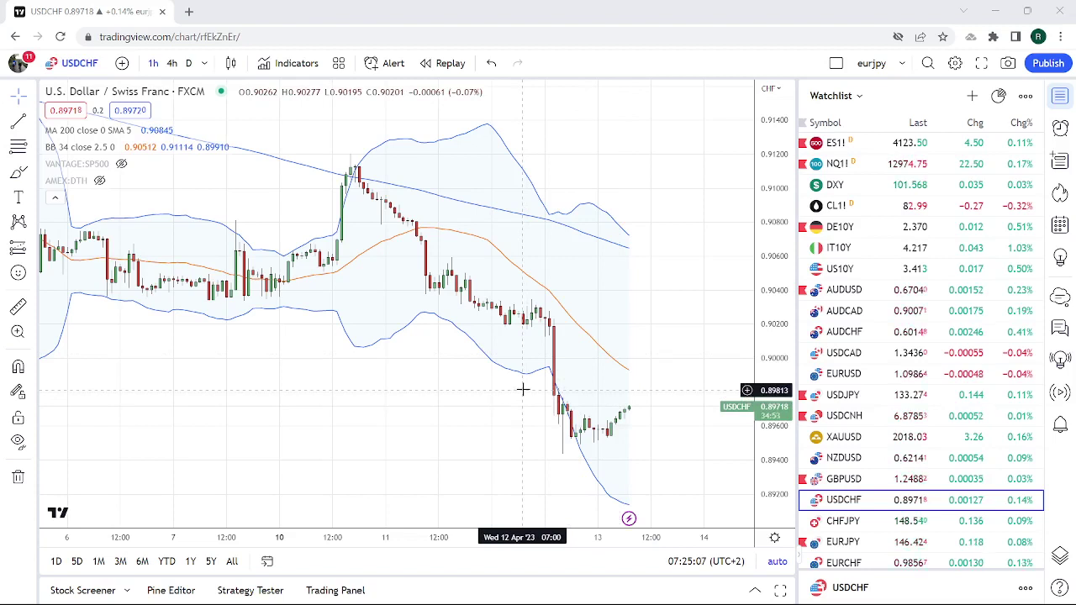
left_click(835, 143)
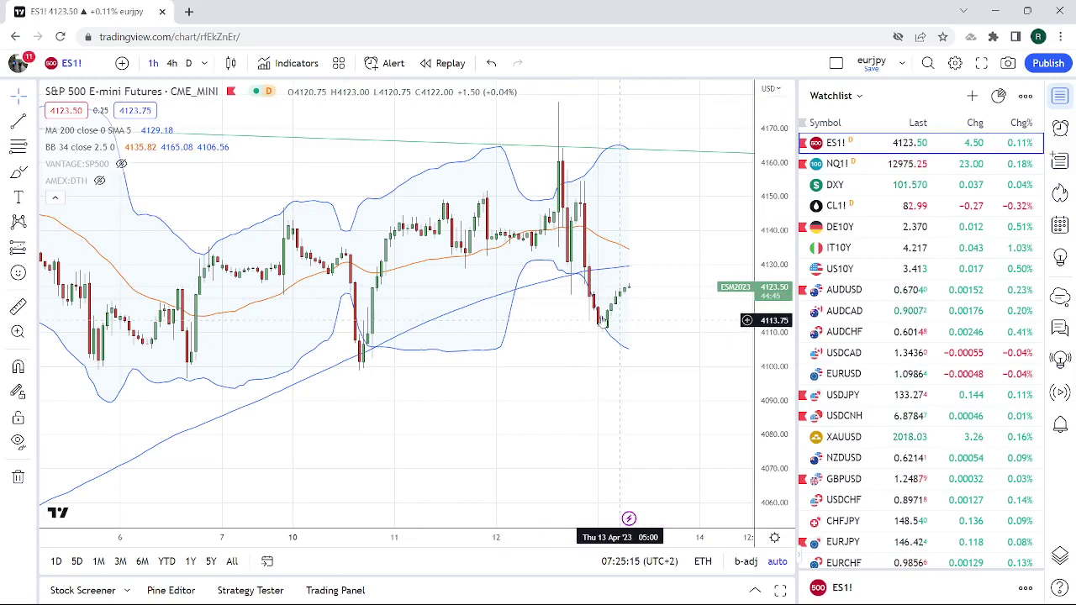
- Change the ES1! chart to daily candles and zoom in
key("d")
key("Return")
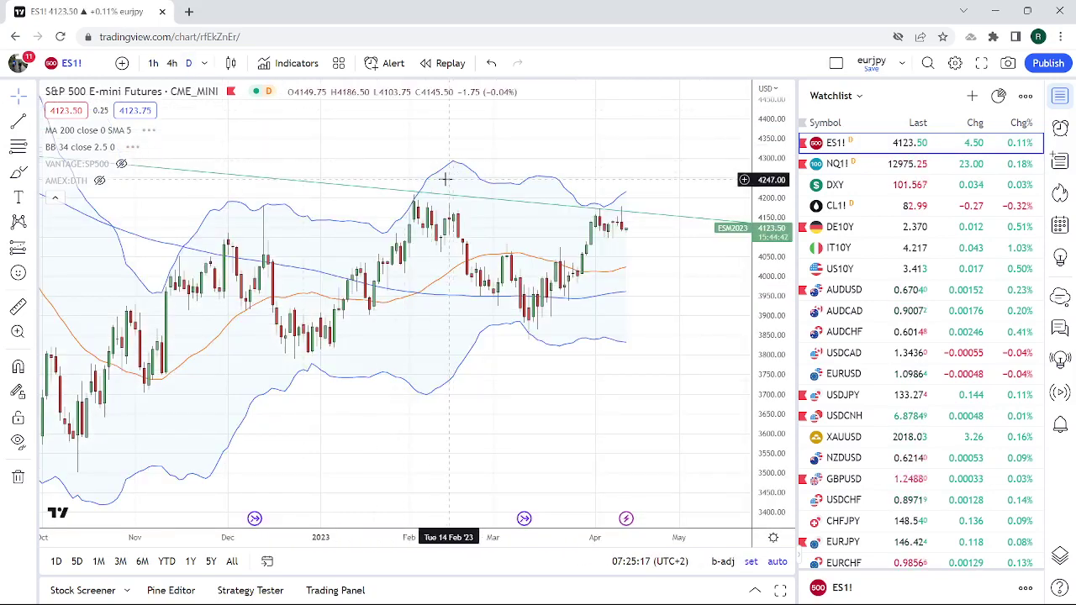
scroll(444, 176, "up", 3)
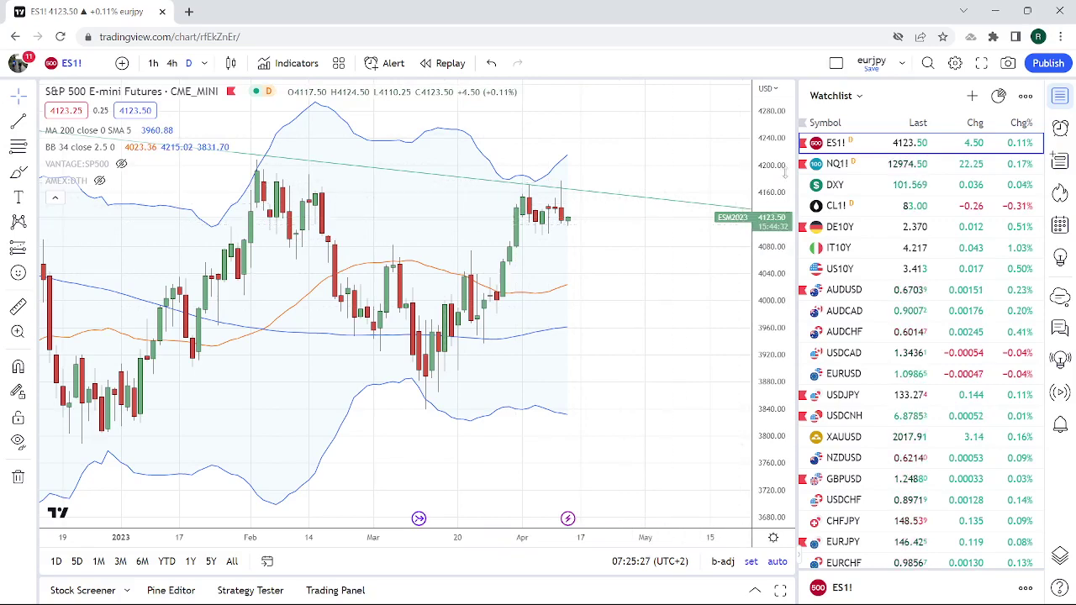
- Compare NQ1! with ES1! on daily candles, then load the US10Y 10-year yield chart
left_click(832, 165)
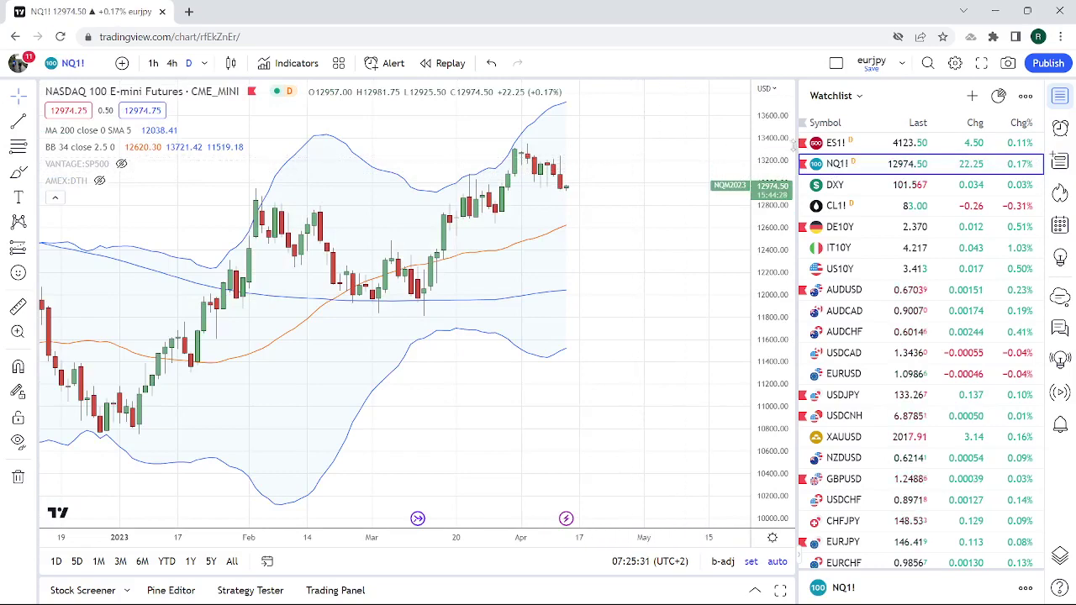
left_click(843, 145)
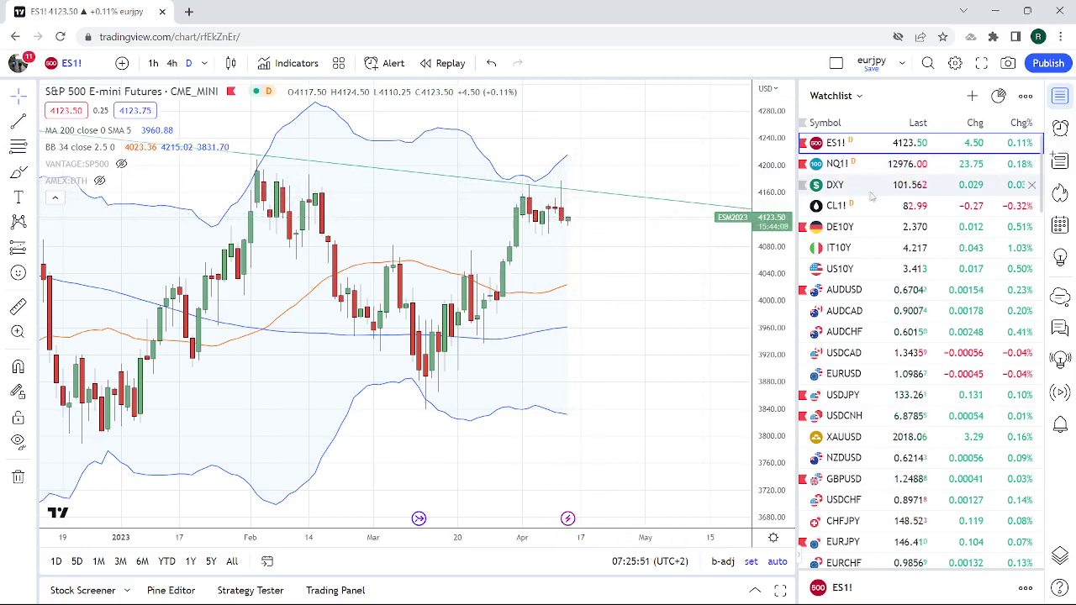
left_click(875, 269)
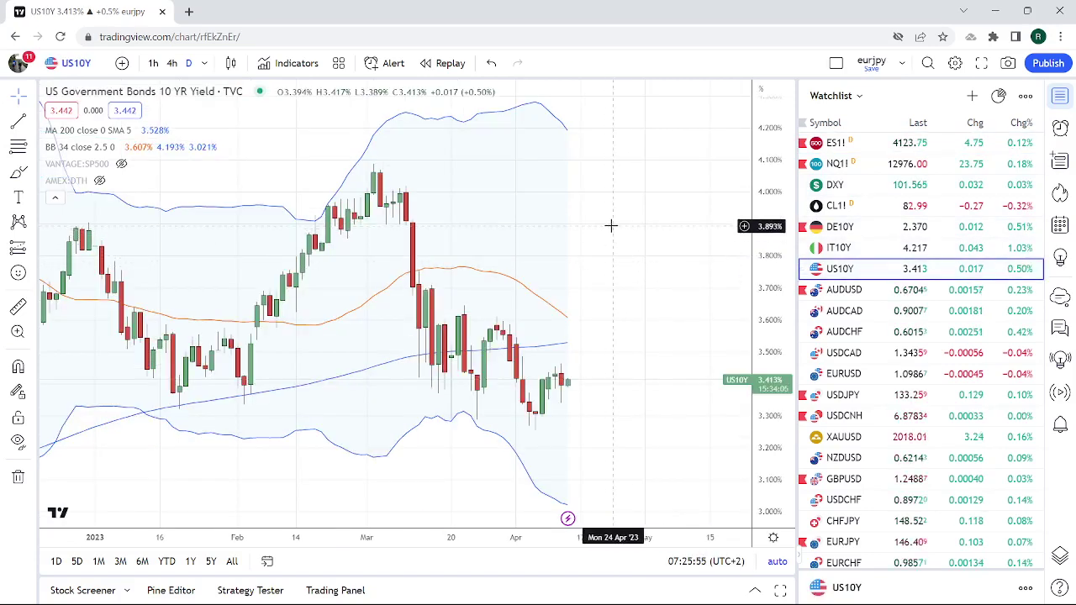
- Zoom out the US10Y chart for wider history and scroll the watchlist down toward AUDUSD
scroll(611, 225, "down", 2)
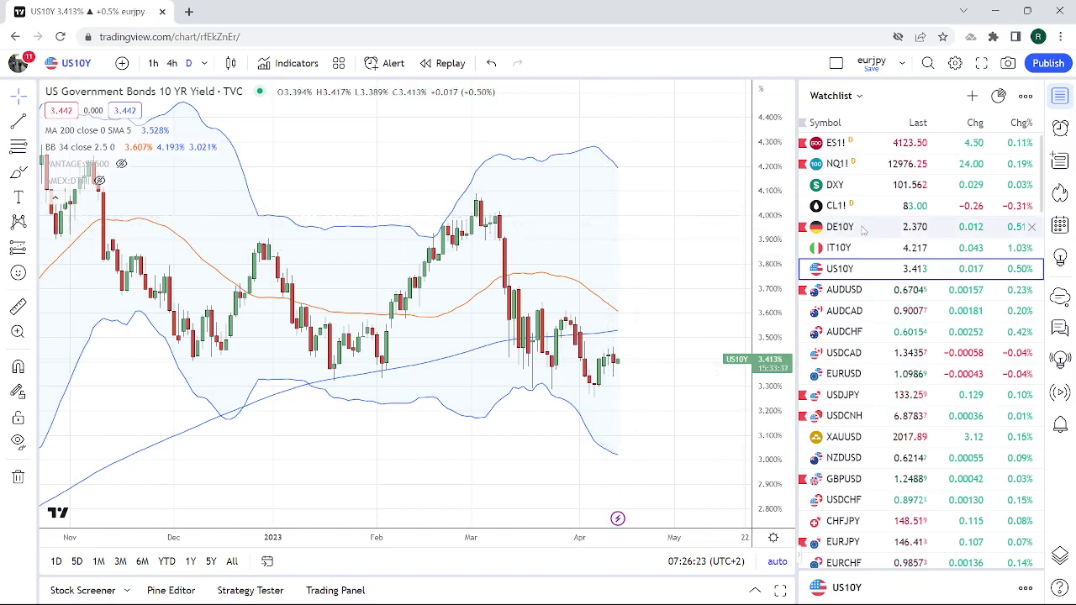
scroll(880, 225, "down", 1)
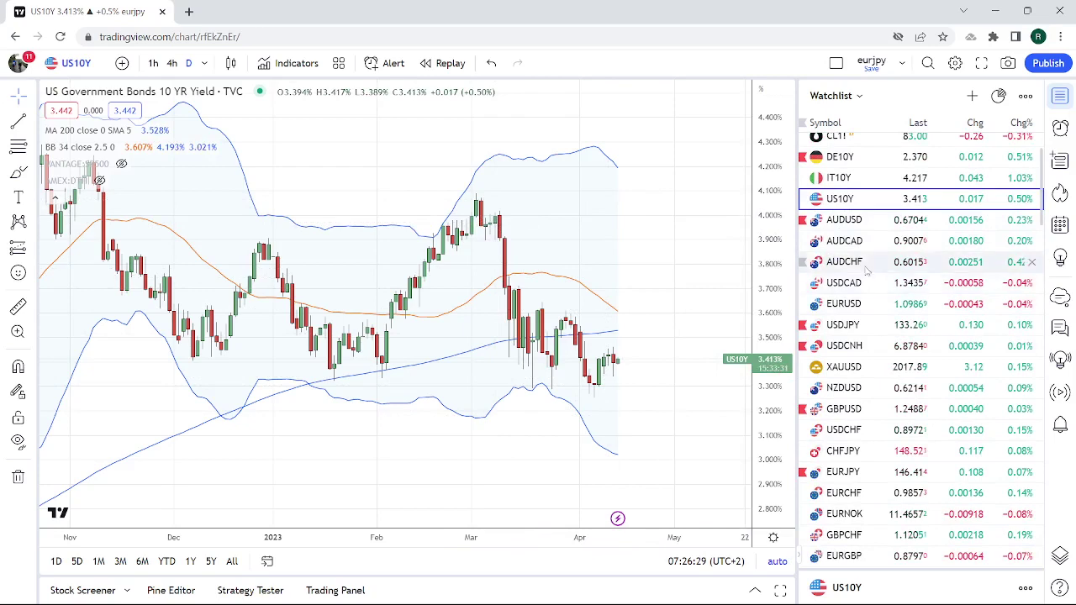
- Load AUDUSD, check it on 1h then daily candles, and move on to USDJPY
left_click(845, 221)
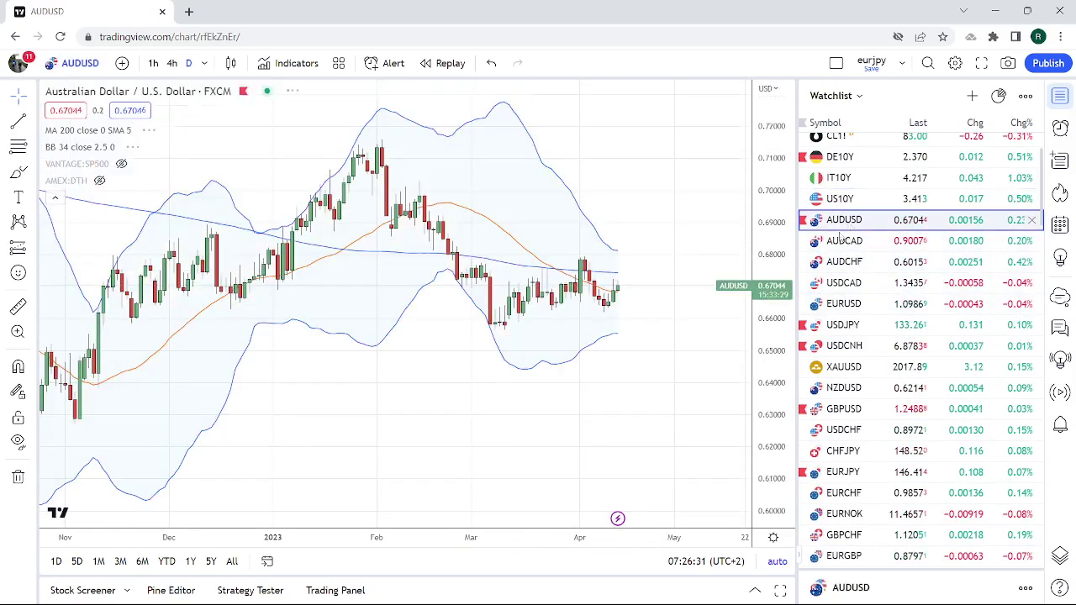
left_click(153, 63)
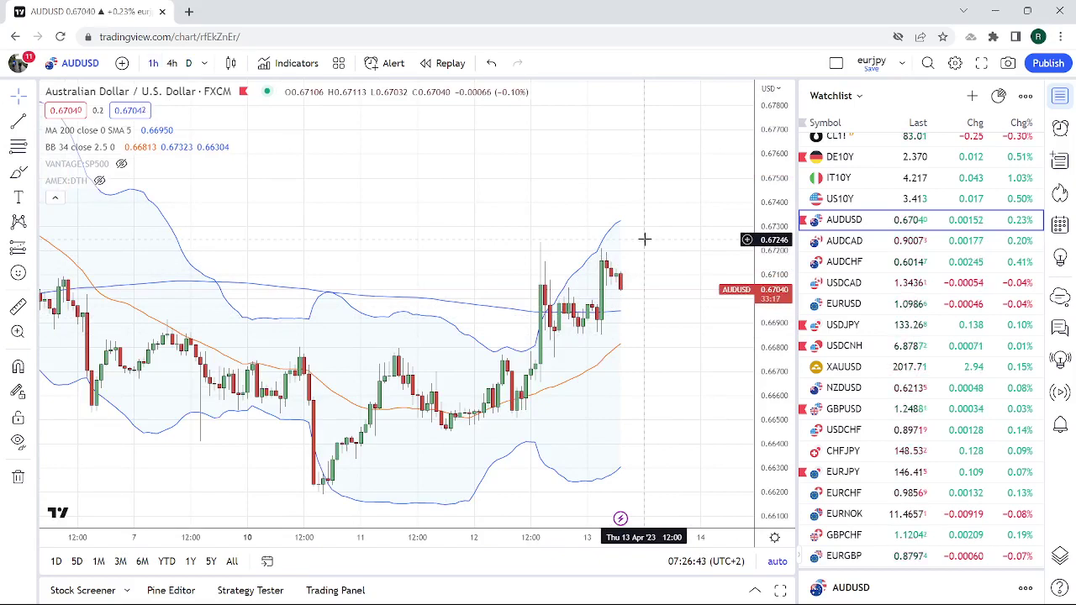
left_click(189, 63)
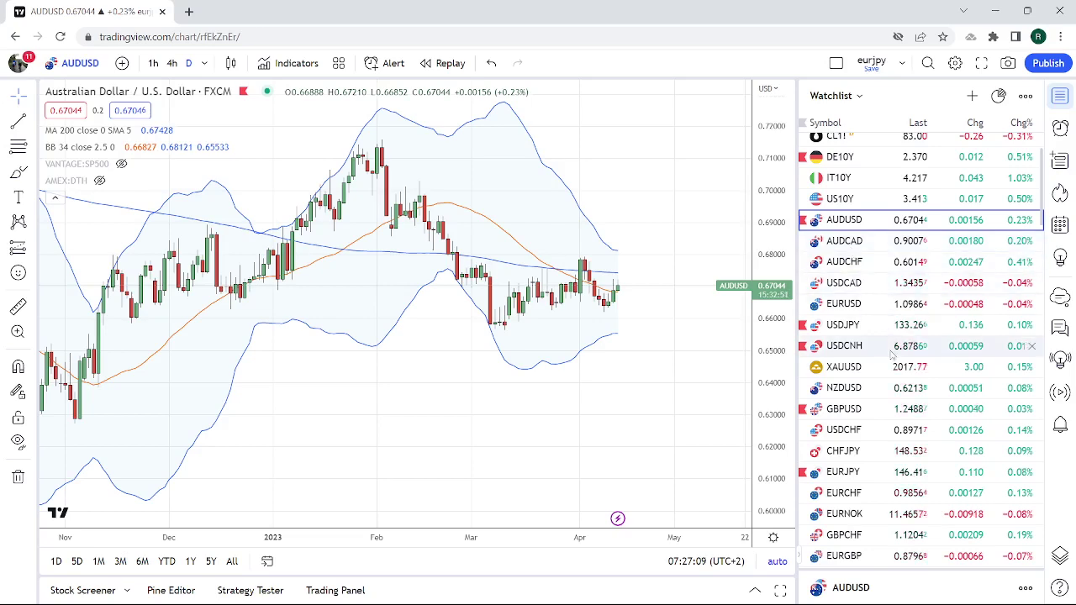
left_click(853, 325)
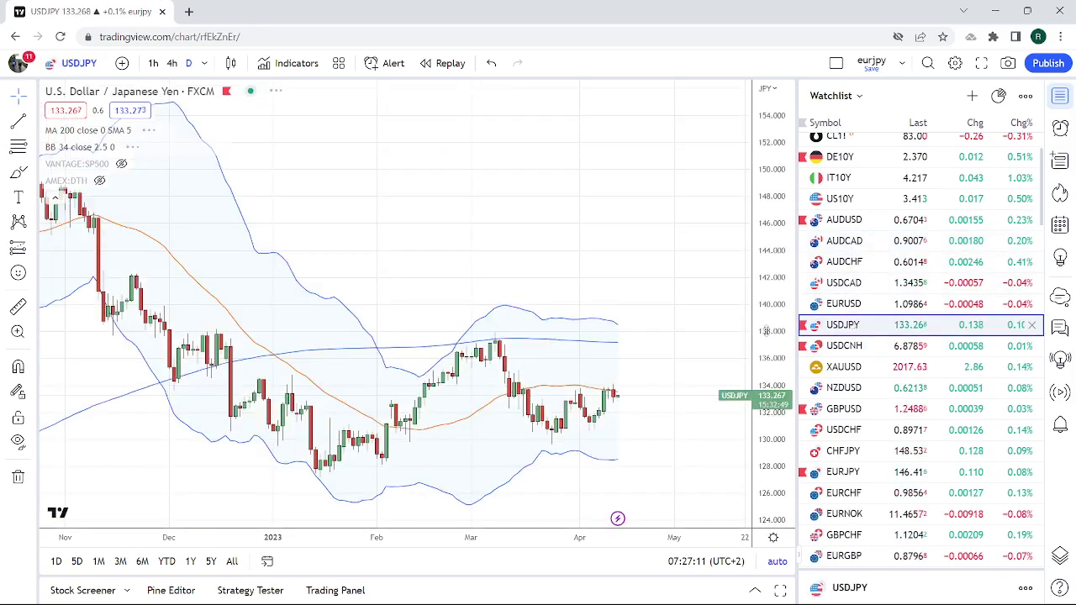
- Zoom into recent USDJPY daily candles, then step down the watchlist to XAUUSD gold
scroll(569, 332, "up", 5)
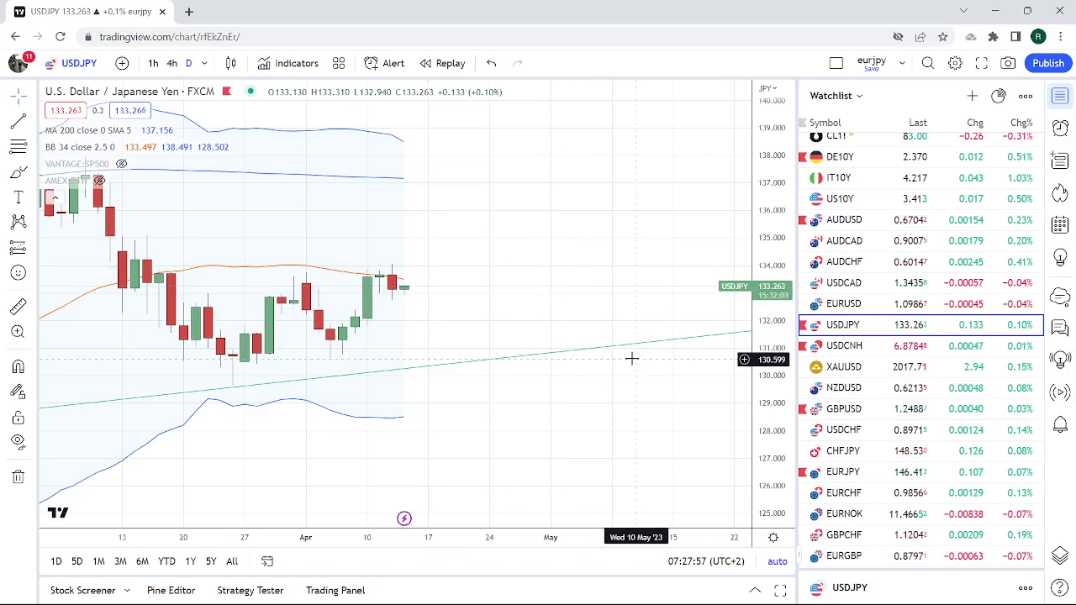
key("Down")
key("Down")
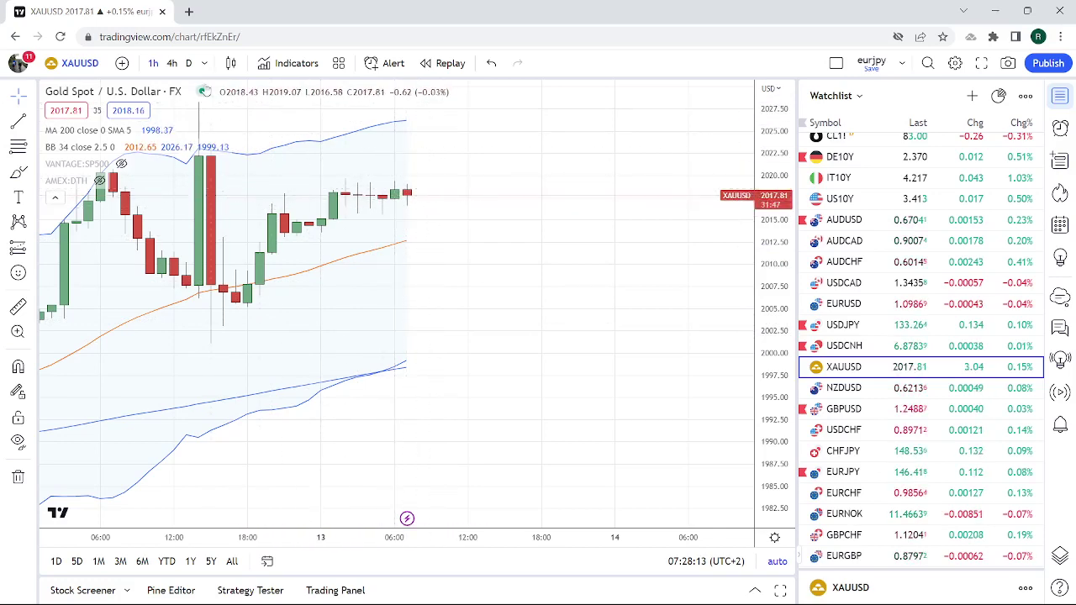
- Show XAUUSD gold on daily candles, then switch the chart to USDCHF
left_click(188, 63)
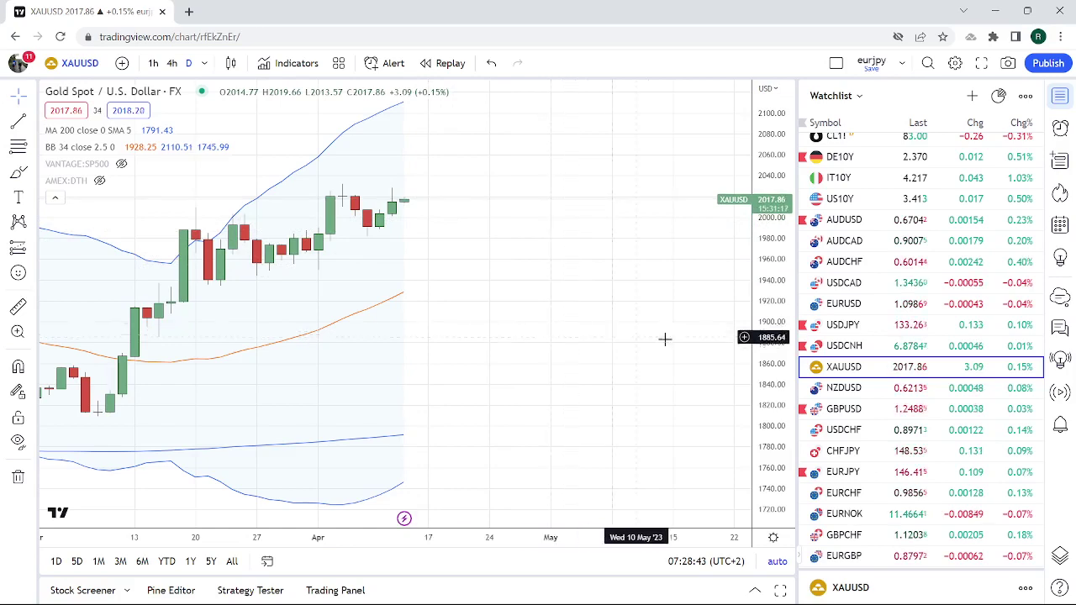
left_click(849, 430)
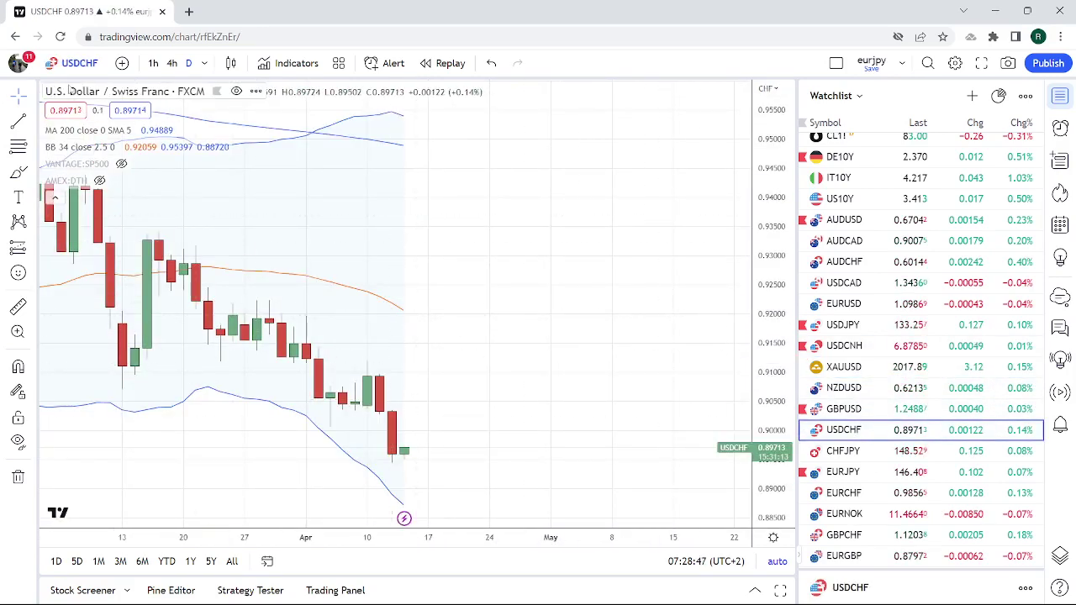
- Zoom out the USDCHF daily chart, switch it to 1h candles, then load CHFJPY
scroll(519, 324, "down", 3)
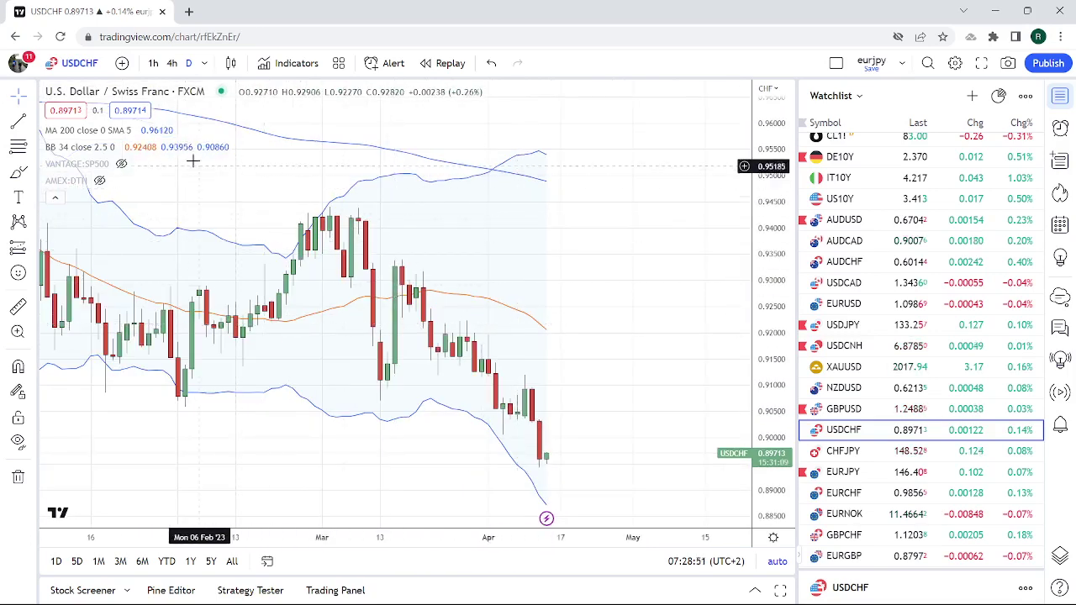
left_click(152, 71)
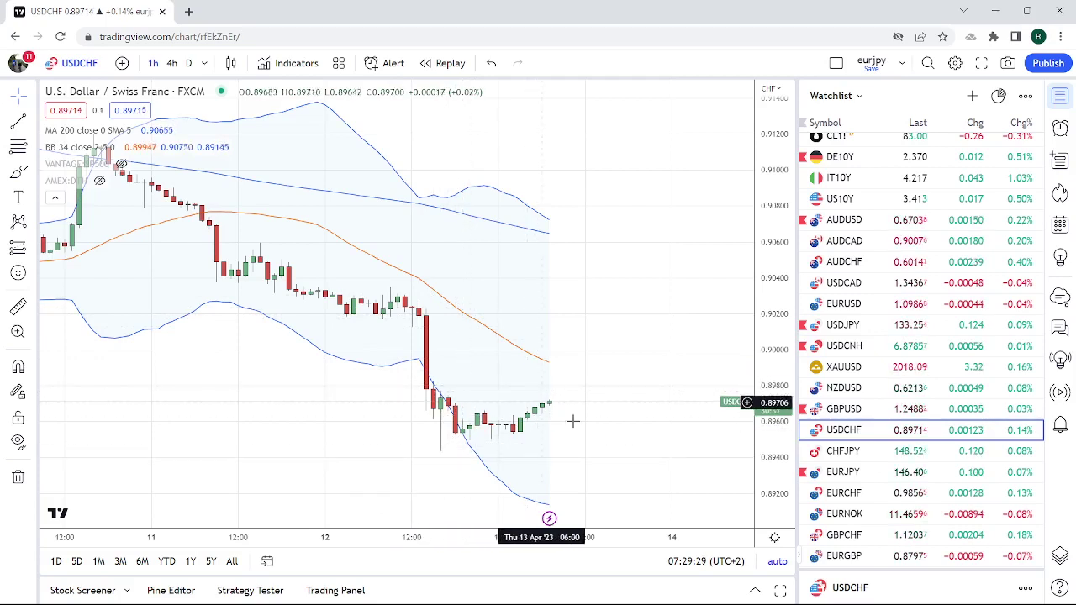
left_click(843, 452)
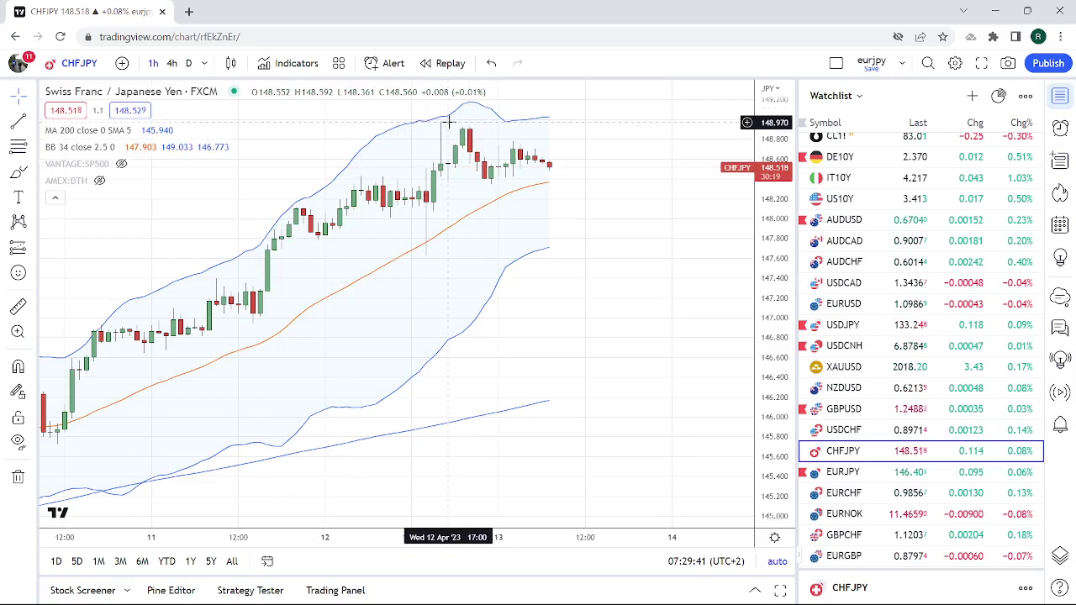
left_click(188, 63)
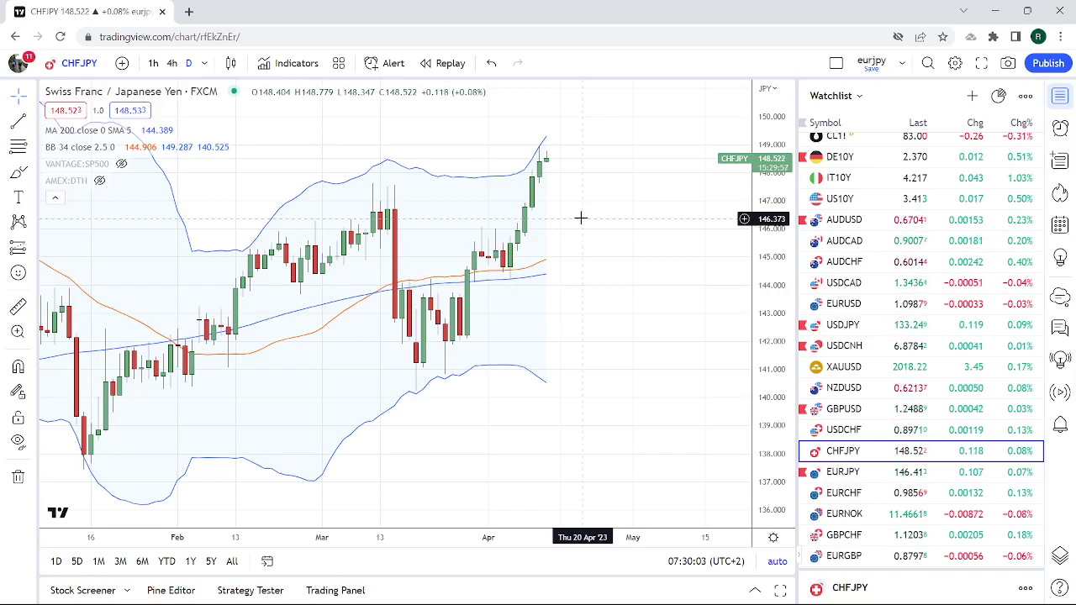
scroll(863, 329, "down", 5)
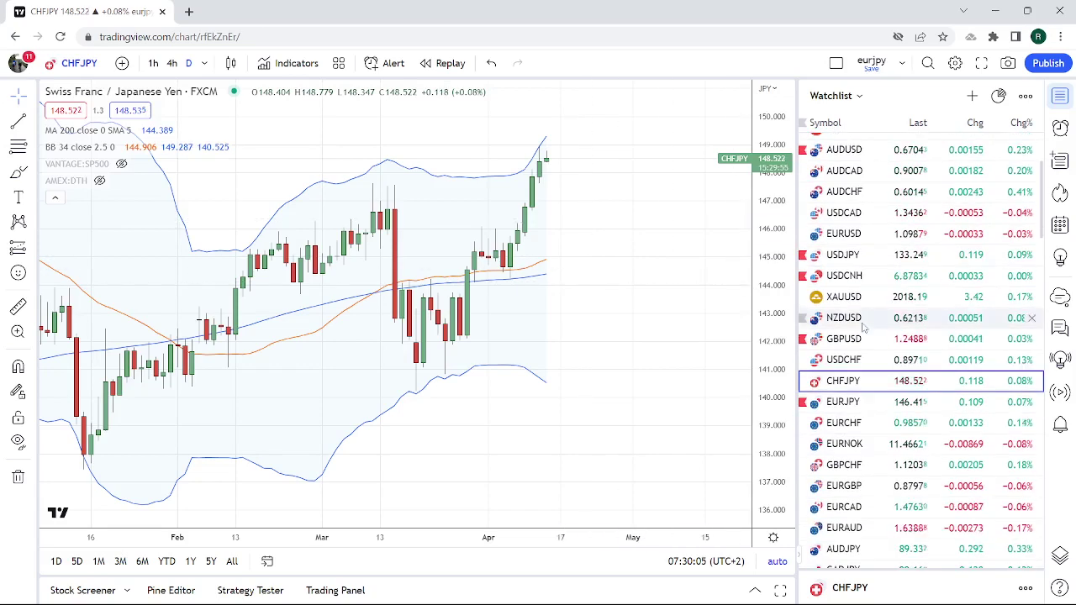
scroll(863, 328, "down", 2)
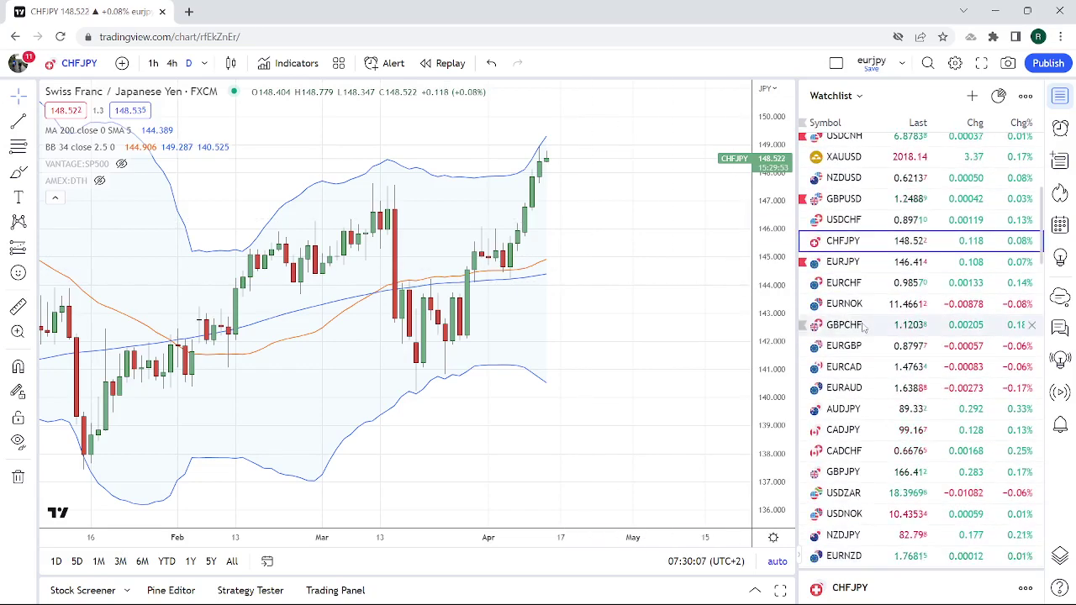
- Load GBPJPY daily, zooming its time axis in and out and scrolling the watchlist
left_click(845, 471)
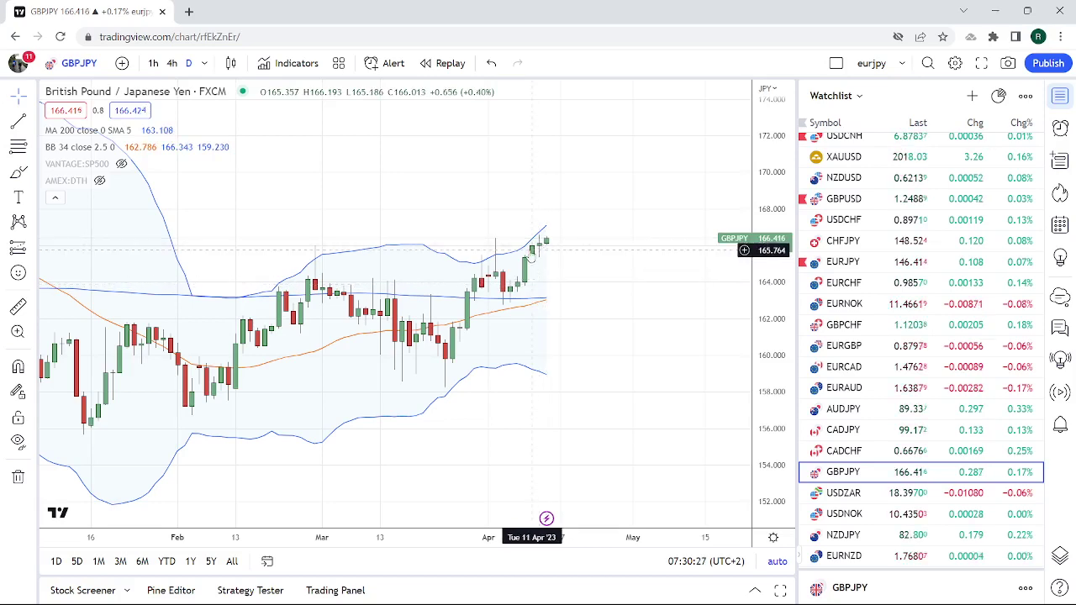
scroll(530, 250, "down", 3)
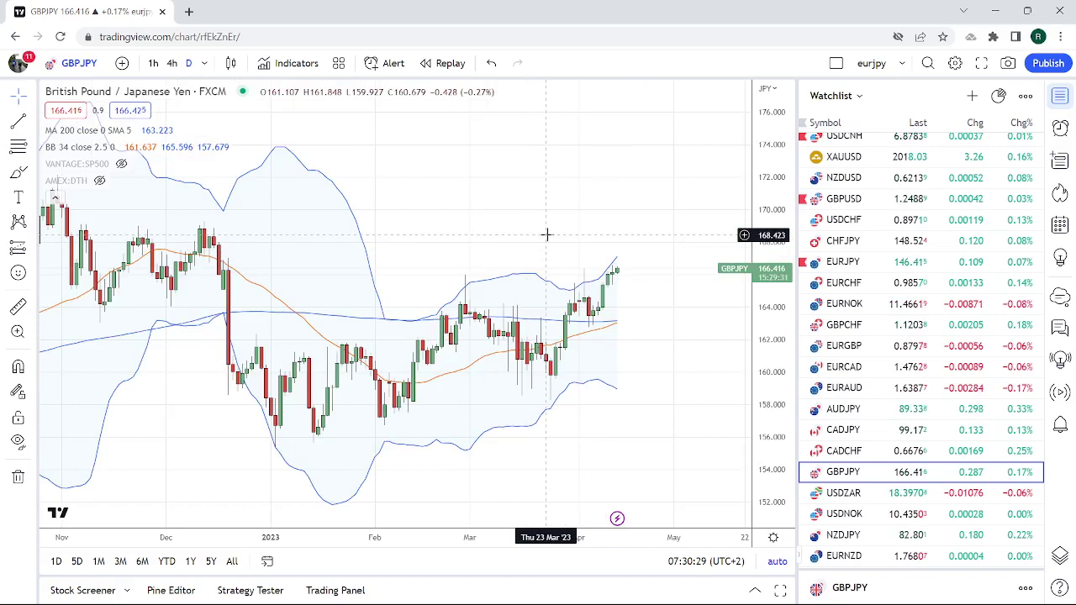
scroll(600, 283, "up", 3)
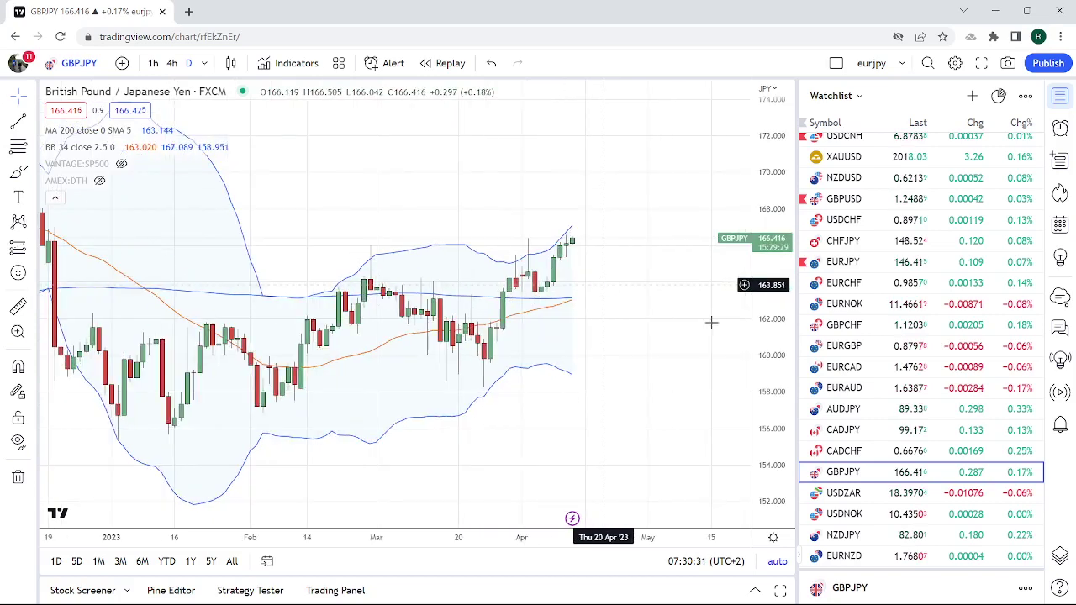
scroll(891, 395, "down", 1)
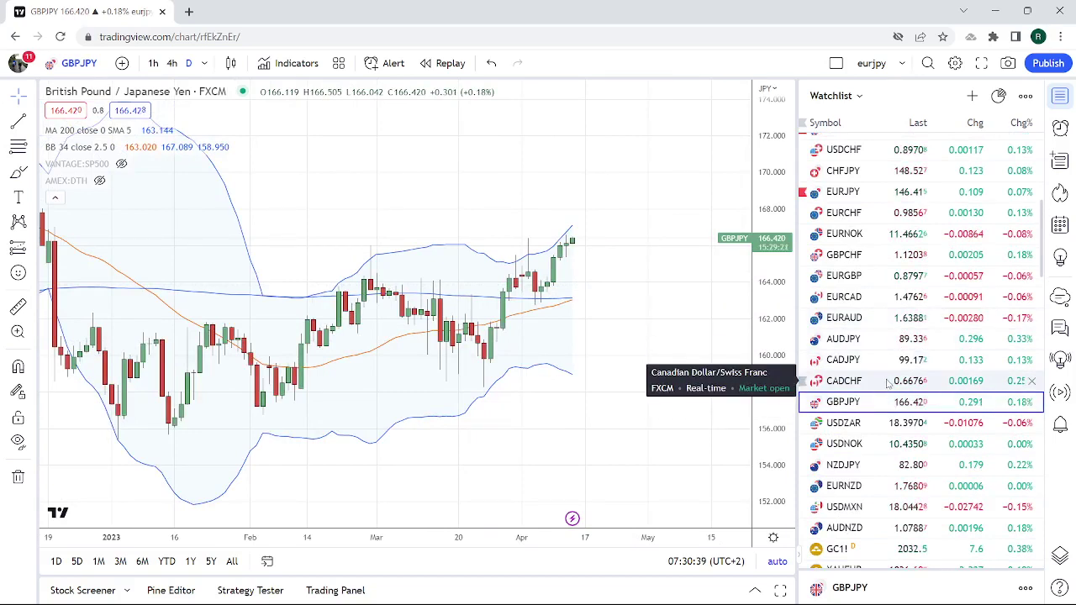
scroll(888, 383, "up", 1)
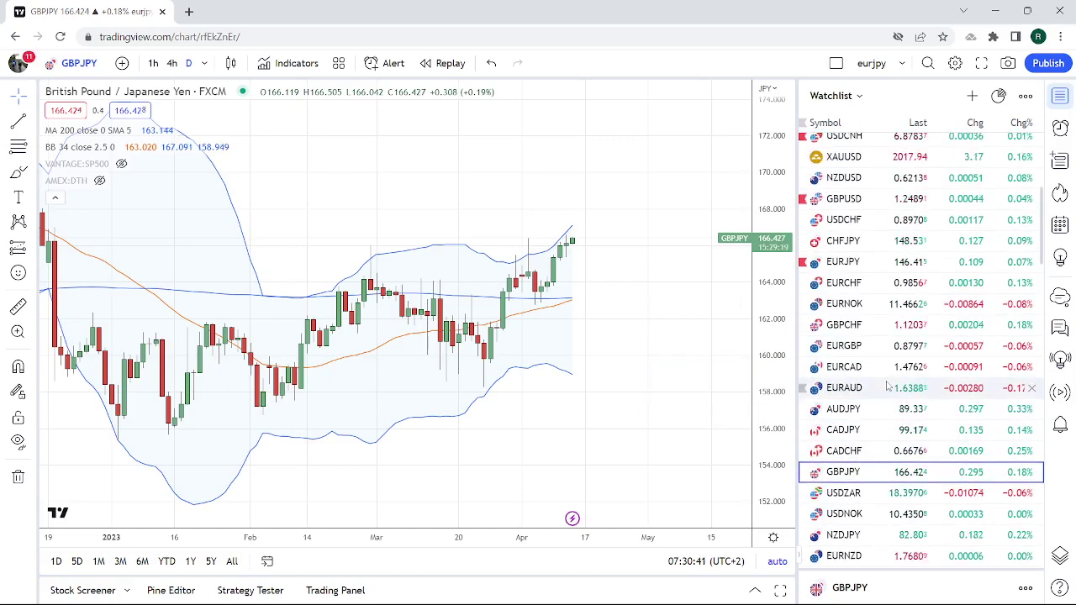
scroll(888, 383, "down", 5)
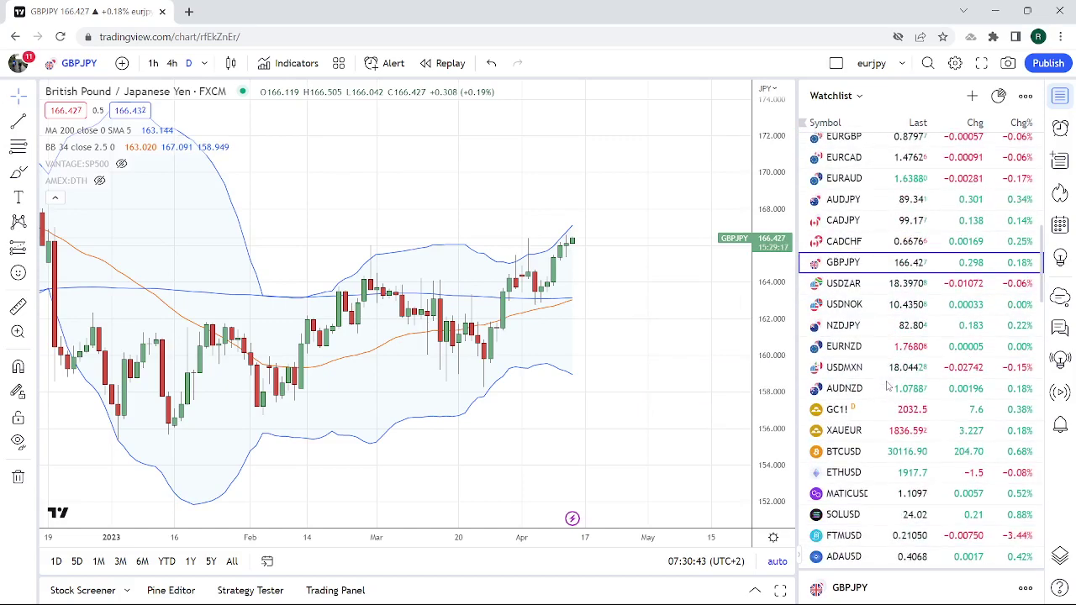
scroll(887, 385, "up", 7)
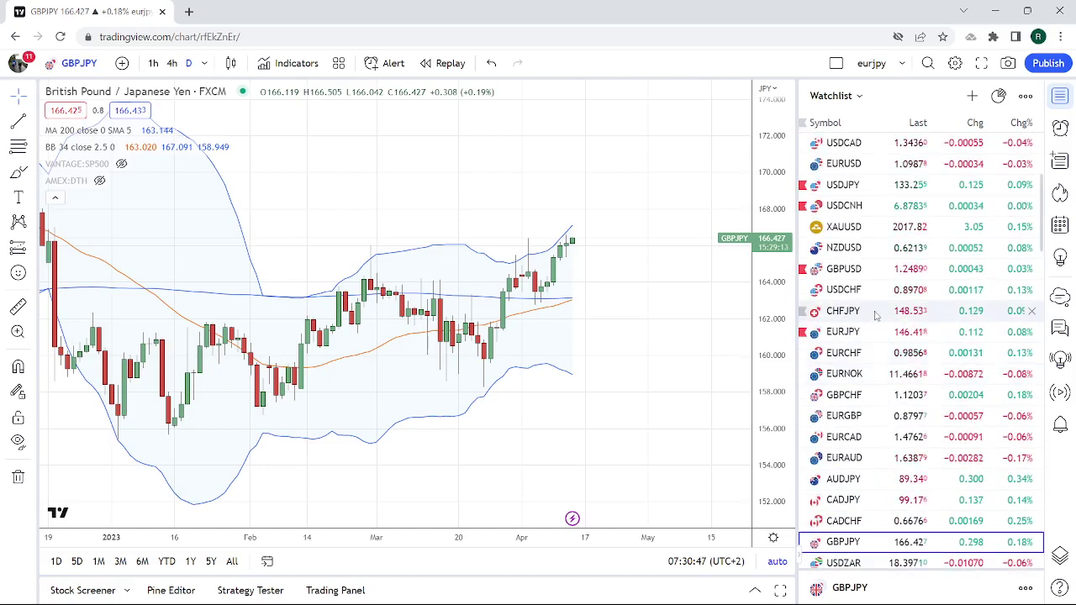
scroll(877, 336, "down", 2)
scroll(875, 314, "down", 2)
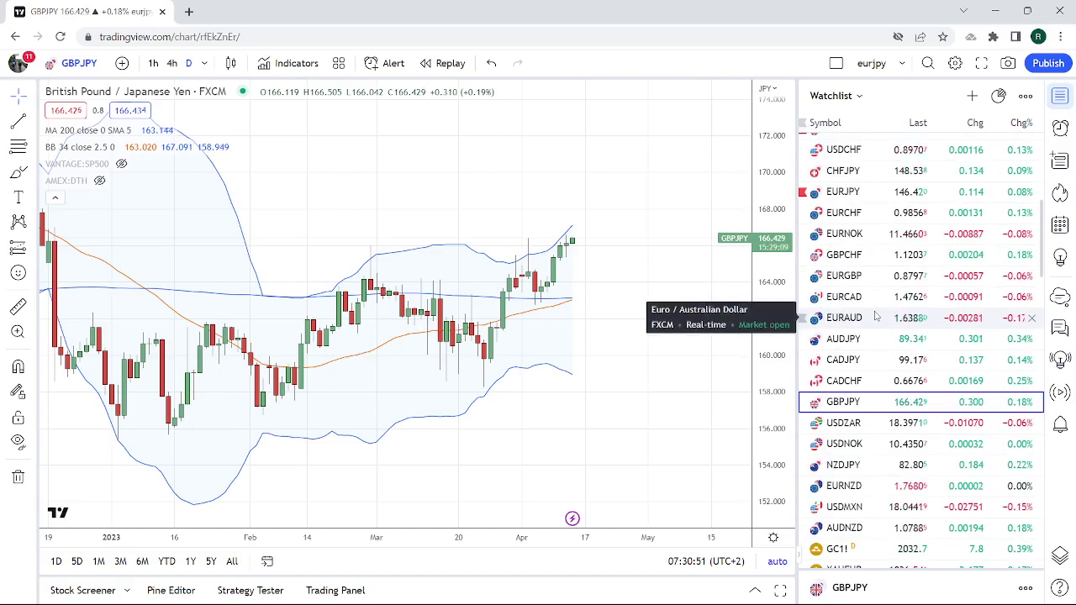
scroll(903, 447, "down", 1)
scroll(903, 447, "up", 10)
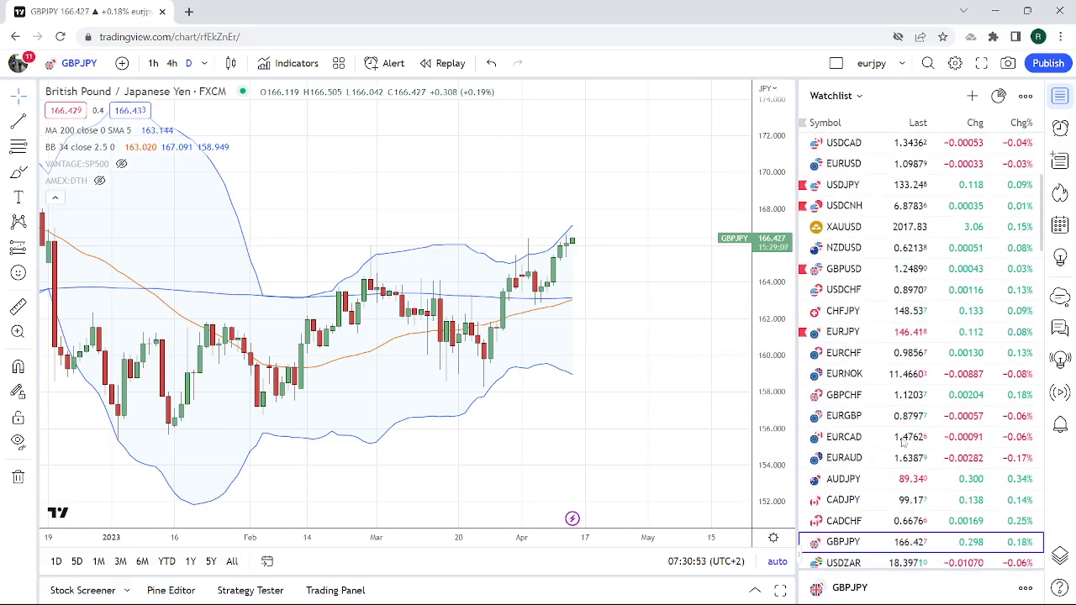
- Load CL1! crude oil daily, zoom out to November, and scroll the watchlist
left_click(872, 210)
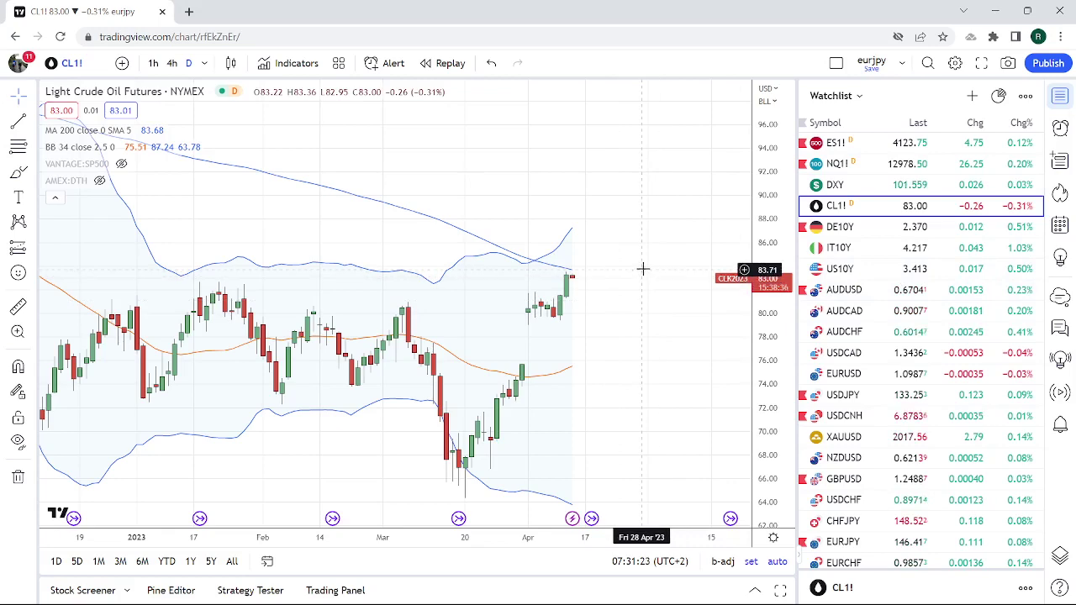
scroll(643, 269, "down", 3)
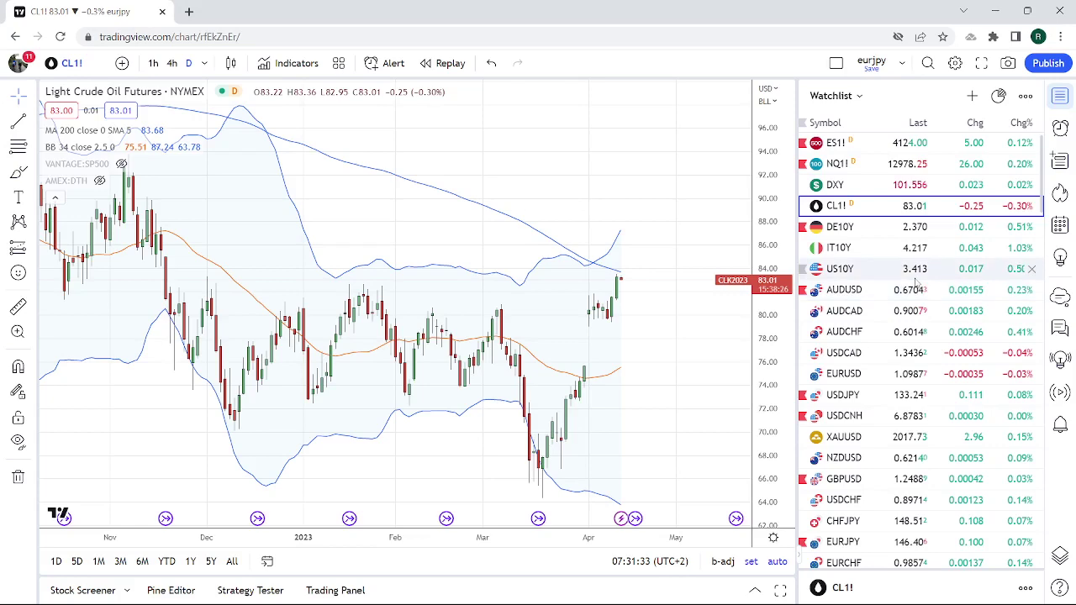
scroll(915, 286, "down", 3)
scroll(916, 285, "down", 3)
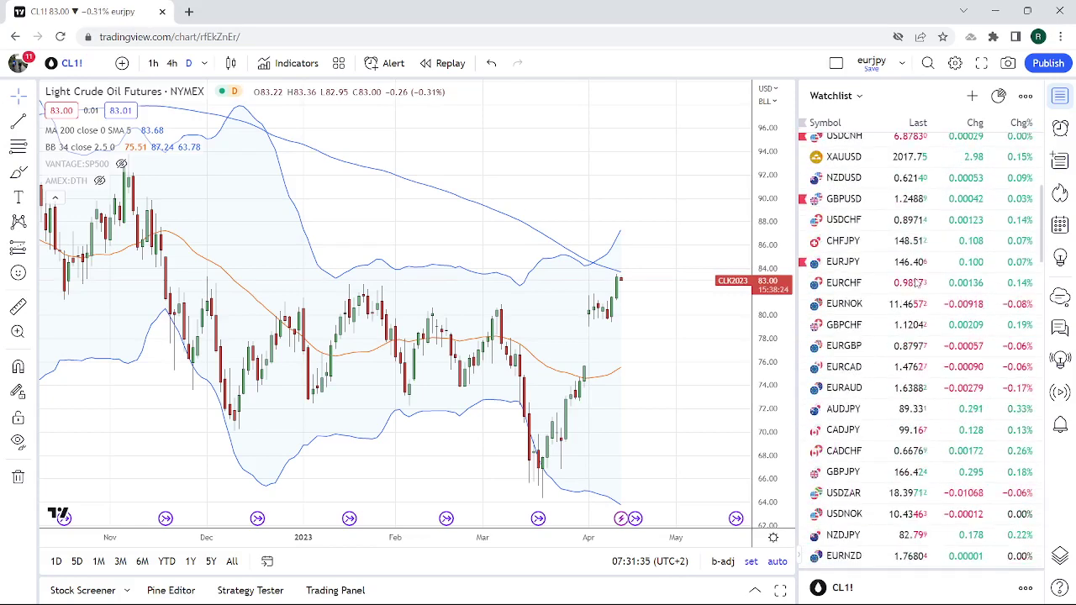
scroll(916, 284, "down", 3)
scroll(916, 284, "down", 1)
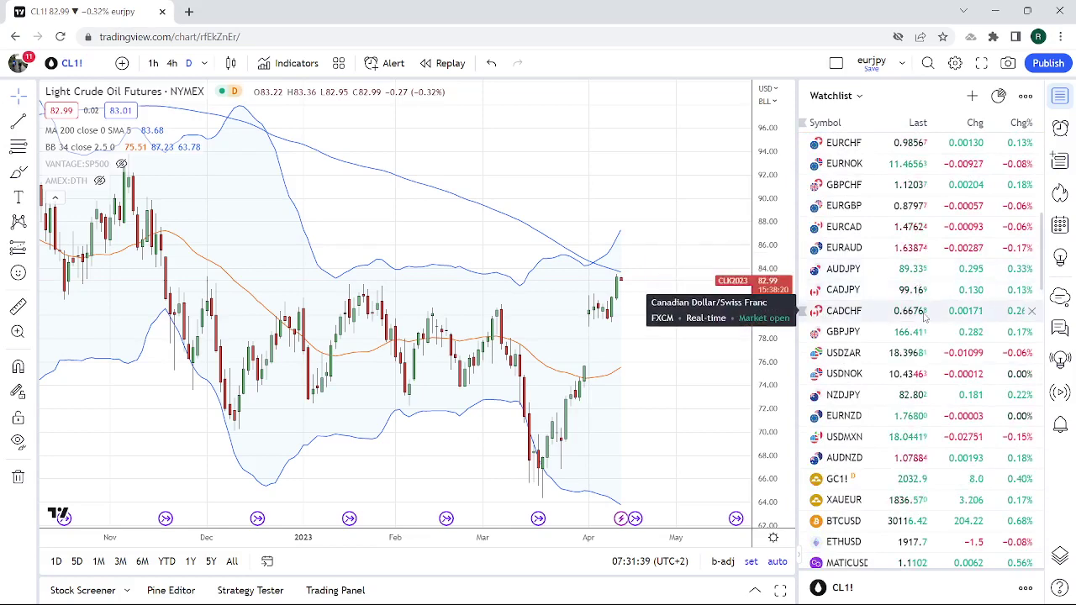
scroll(916, 294, "up", 2)
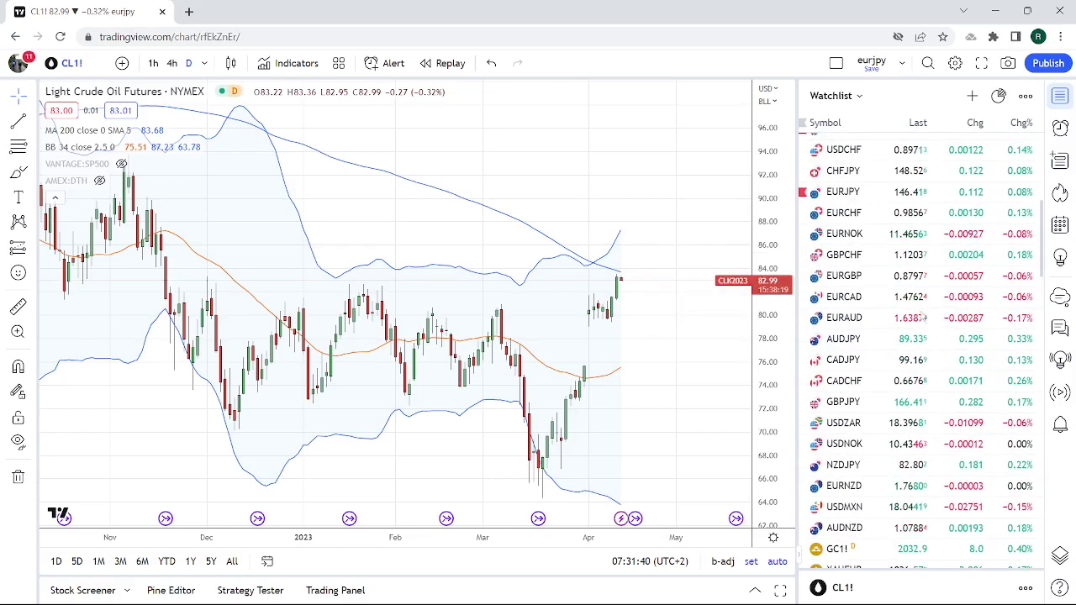
- Load the EURNOK daily chart to review its uptrend against the bands and 200 SMA
left_click(871, 236)
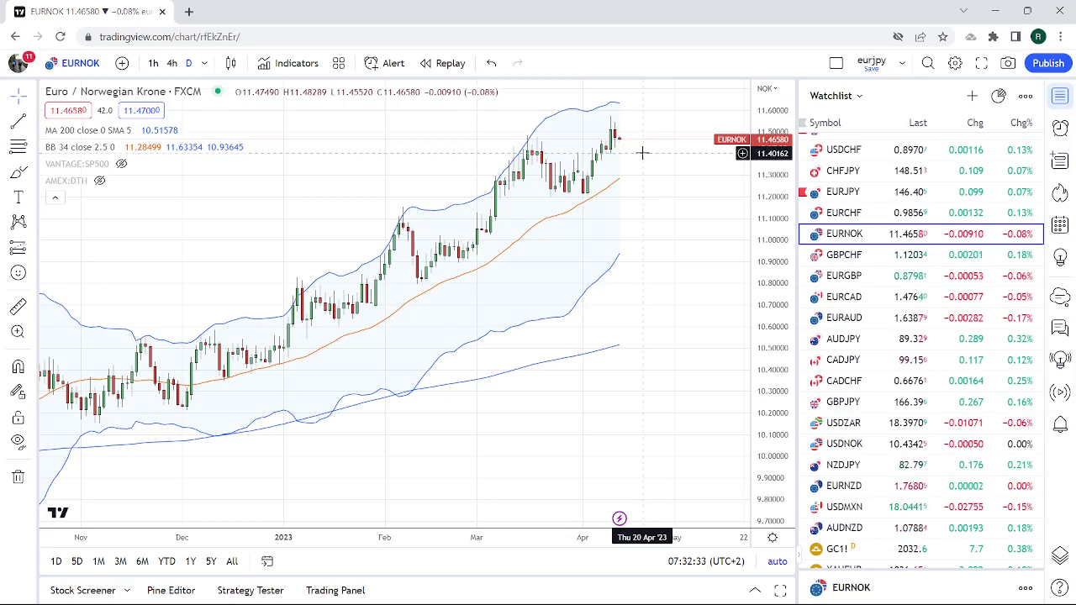
- Switch the chart to EURNZD and zoom out the time axis to span July through May
left_click(859, 488)
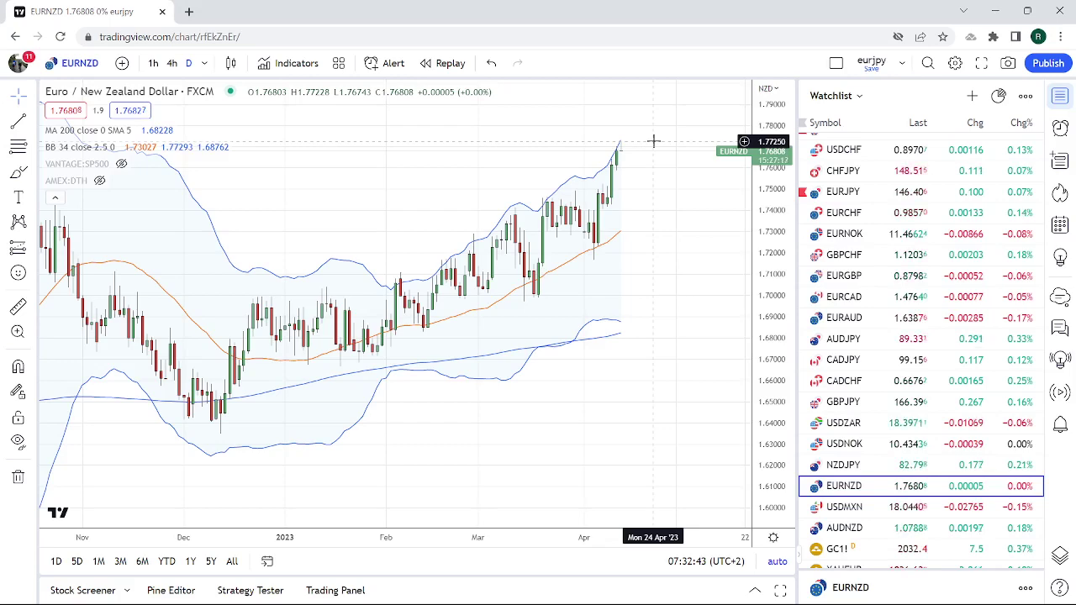
scroll(654, 141, "down", 3)
scroll(654, 143, "down", 4)
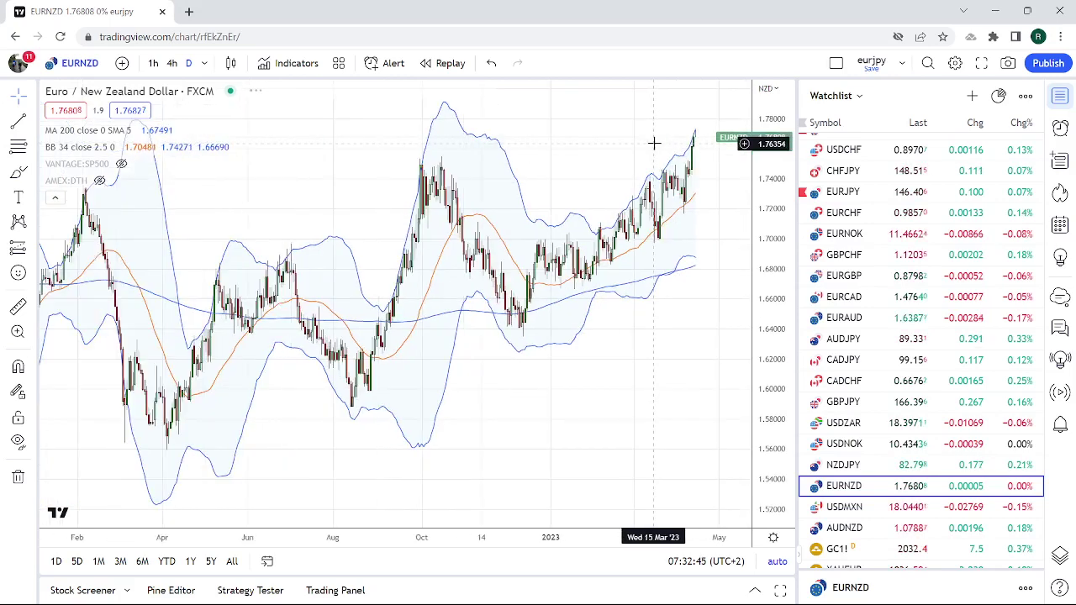
scroll(639, 174, "up", 6)
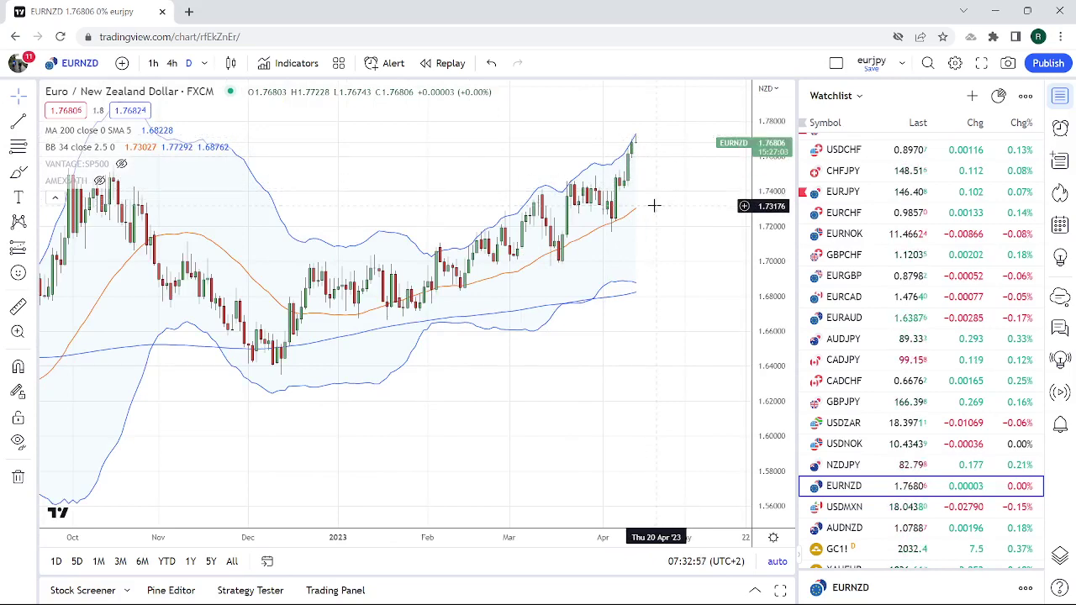
scroll(654, 205, "down", 1)
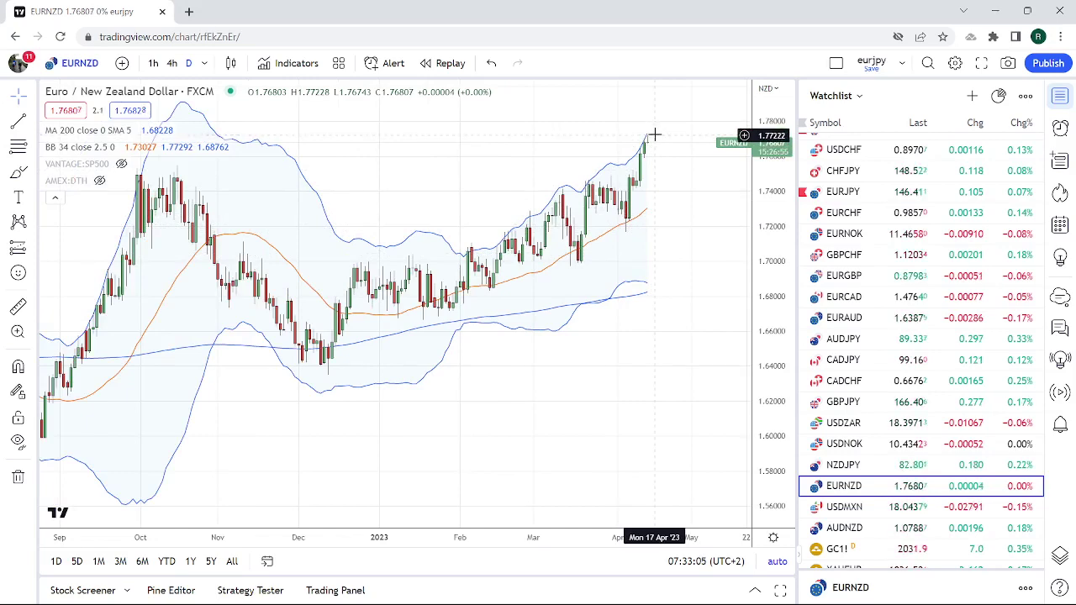
scroll(647, 212, "down", 2)
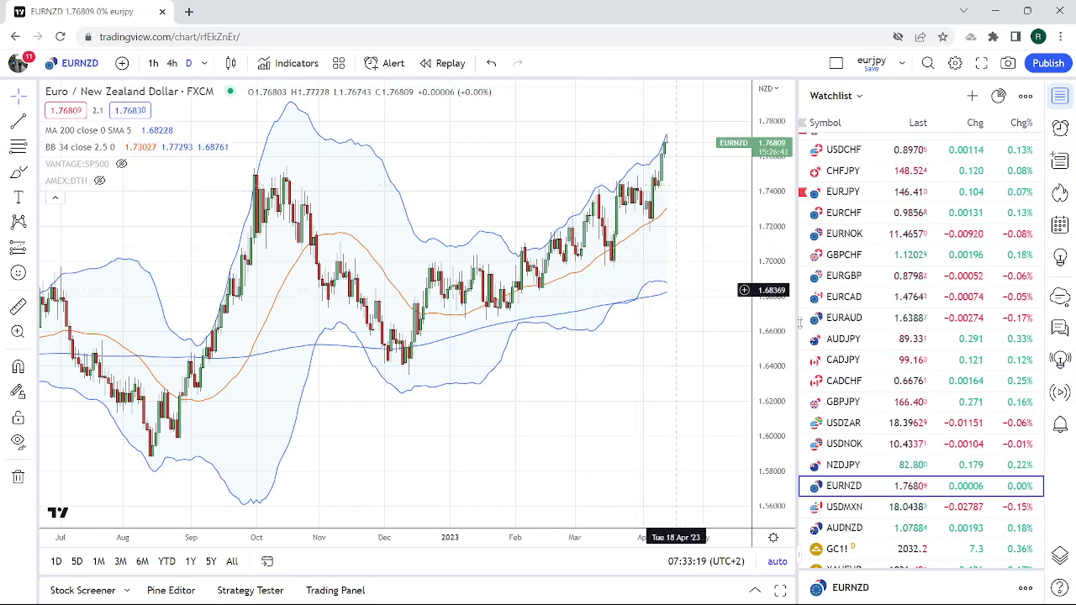
scroll(844, 340, "up", 5)
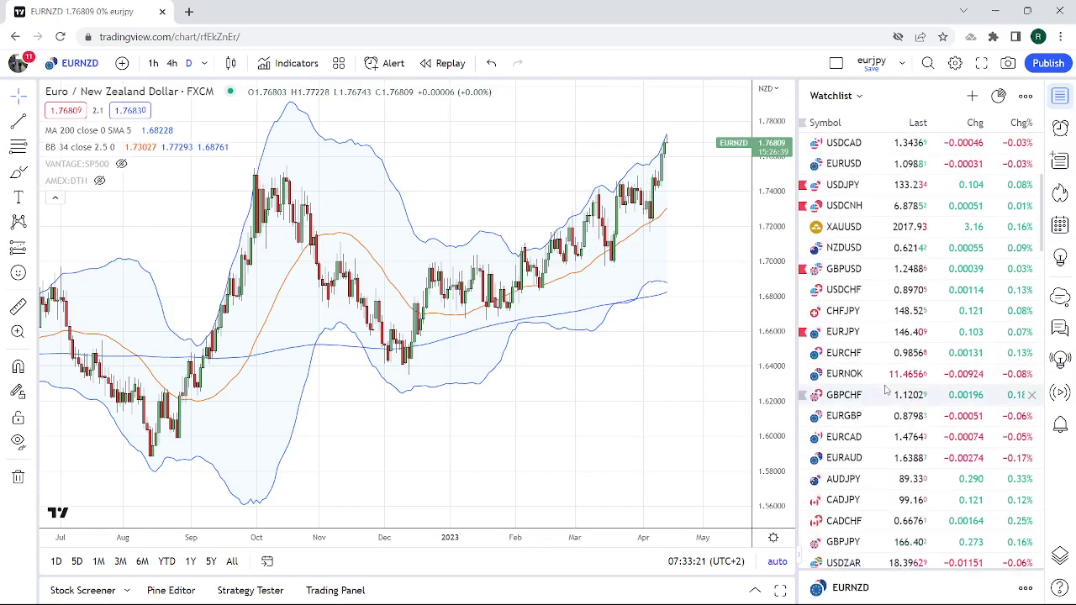
scroll(885, 389, "up", 2)
scroll(885, 337, "down", 2)
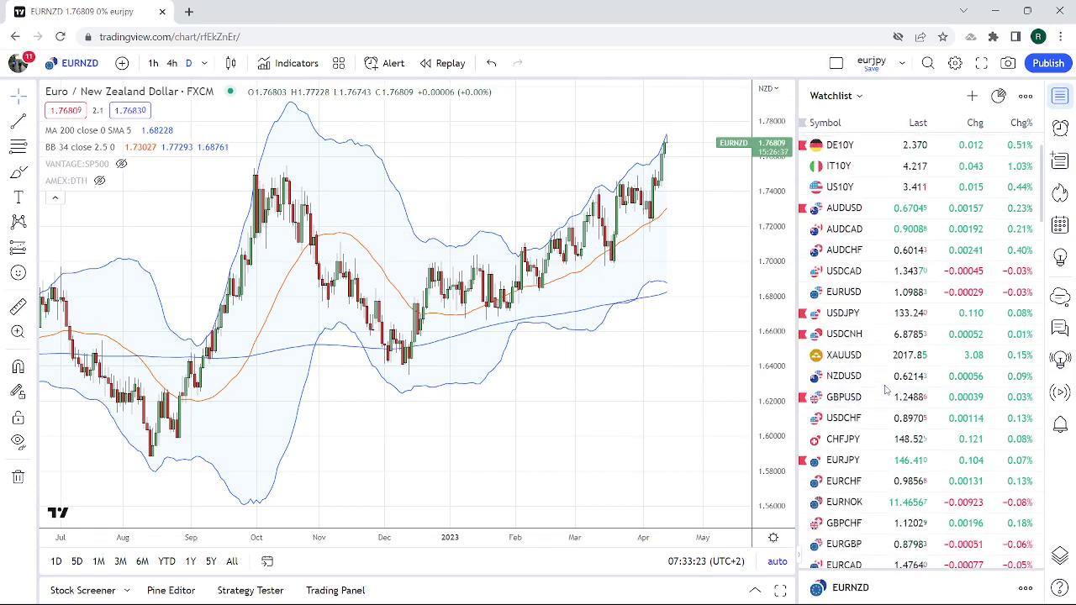